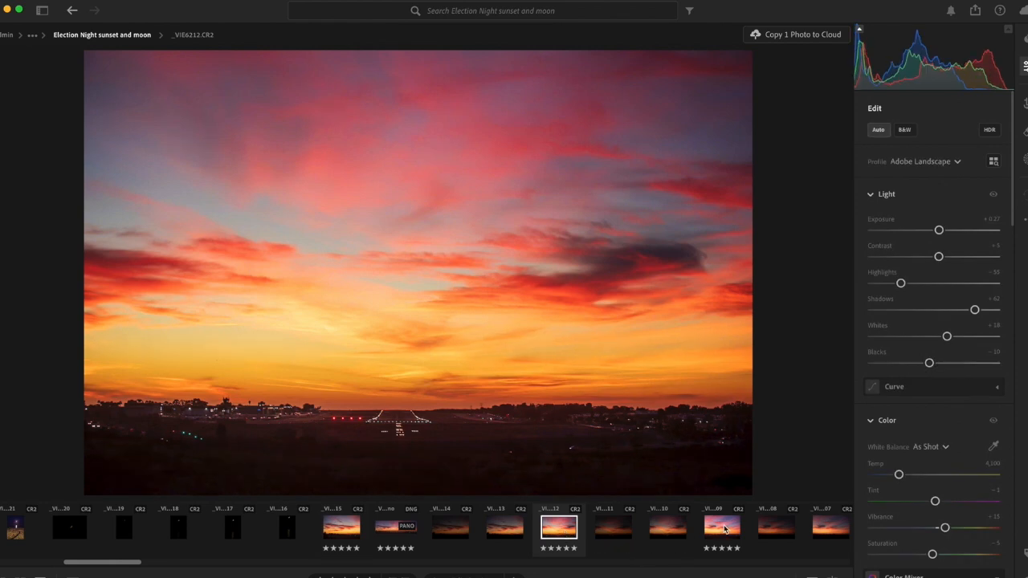
- Compare the edited frame _VIE6209 with the darker unedited frame _VIE6208
{"action": "left_click", "coordinate": [724, 529]}
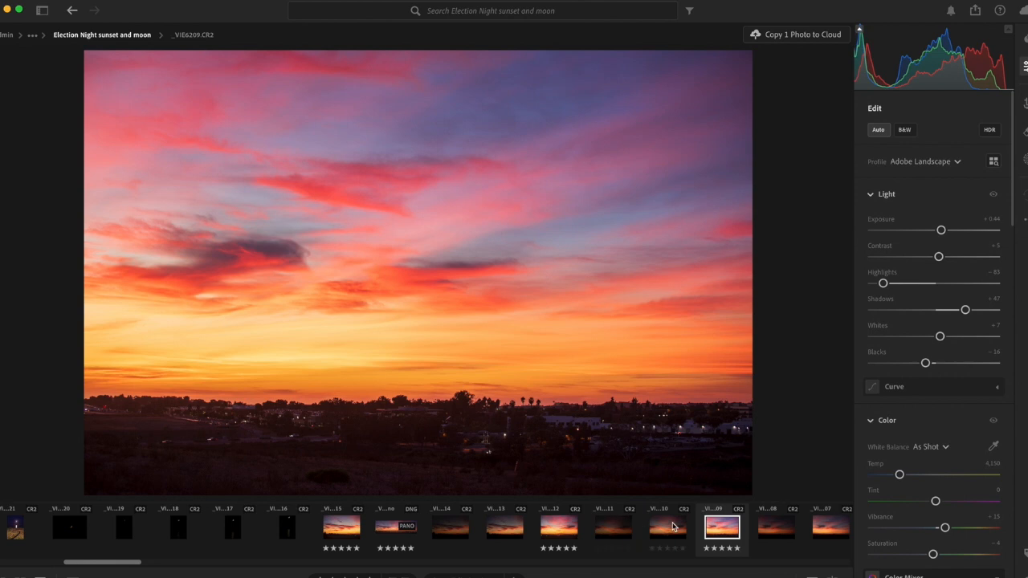
{"action": "scroll", "coordinate": [674, 527], "scroll_direction": "right", "scroll_amount": 3}
{"action": "scroll", "coordinate": [674, 527], "scroll_direction": "right", "scroll_amount": 3}
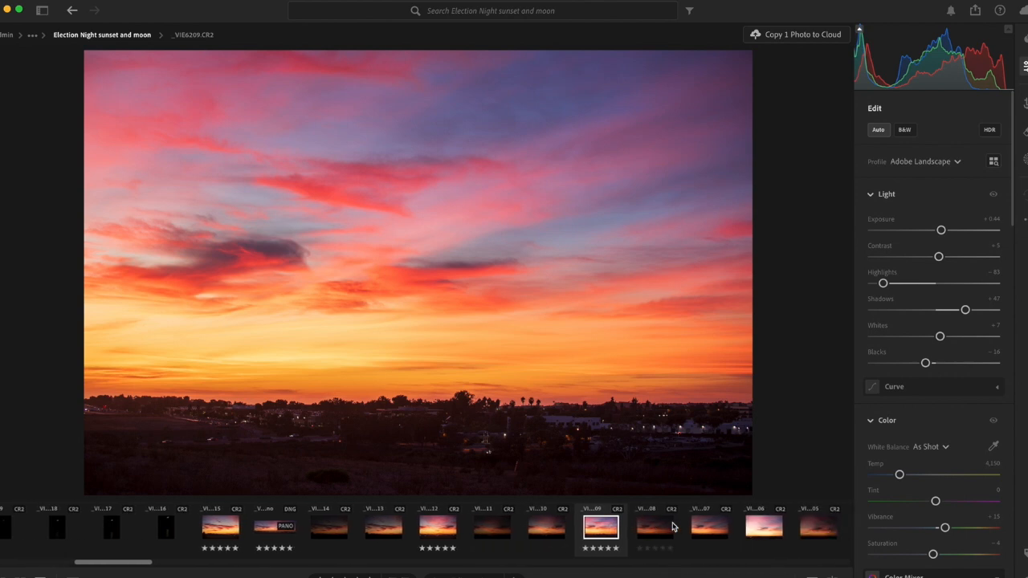
{"action": "left_click", "coordinate": [650, 531]}
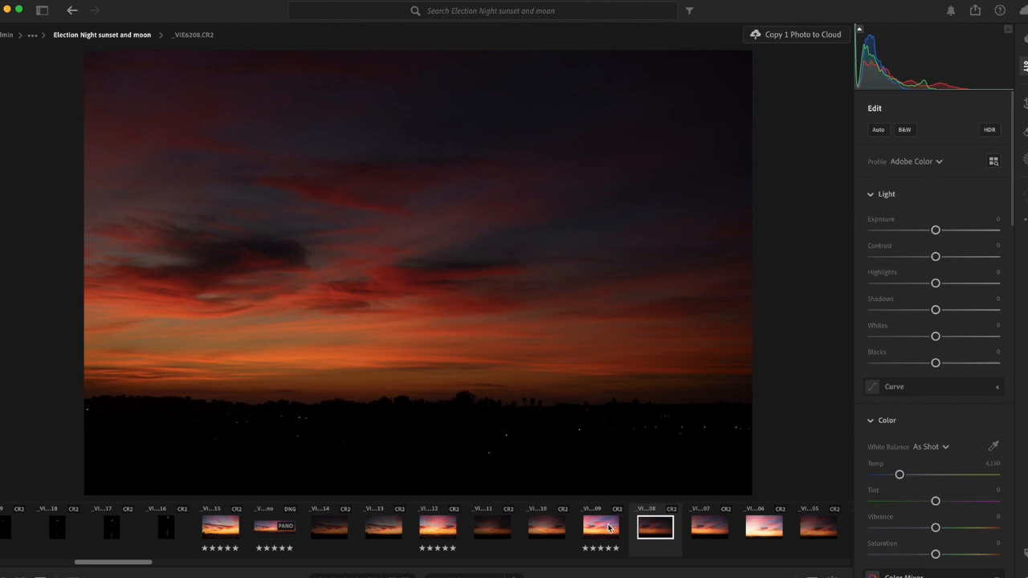
{"action": "left_click", "coordinate": [609, 529]}
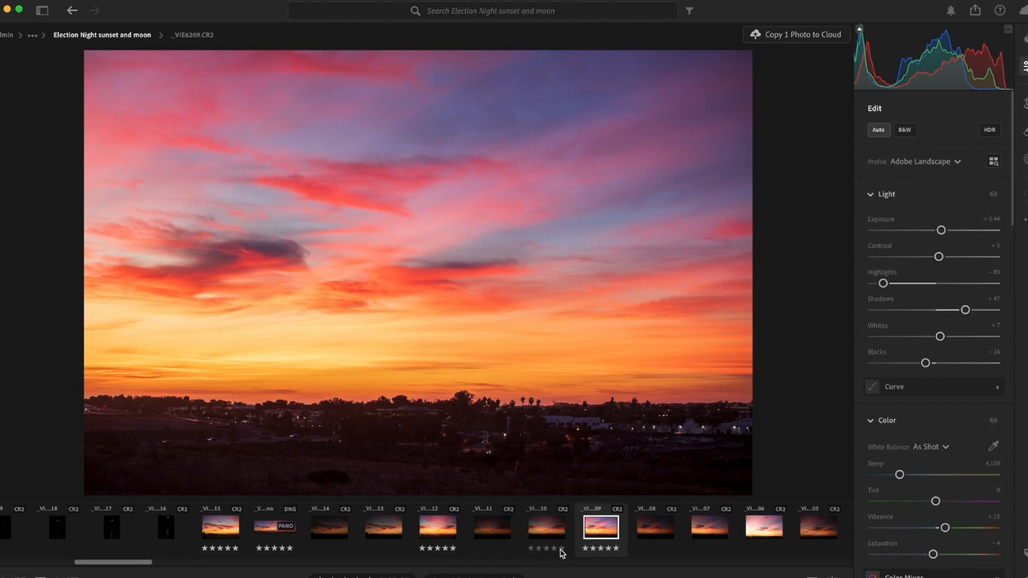
- Select the five-star frames _VIE6215, _VIE6212 and _VIE6209 together and start a Panorama Merge of them
{"action": "left_click", "coordinate": [222, 527]}
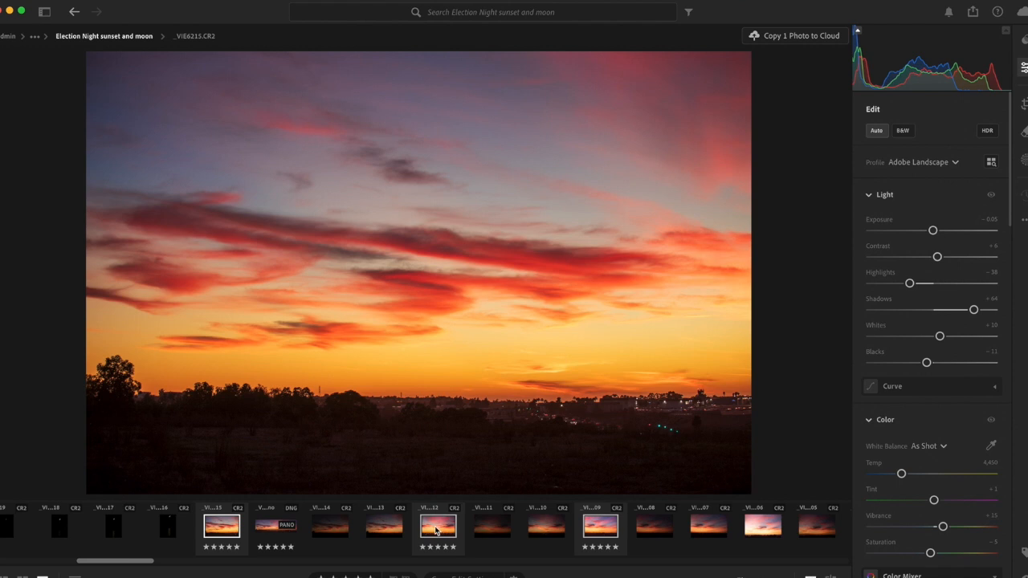
{"action": "right_click", "coordinate": [436, 531]}
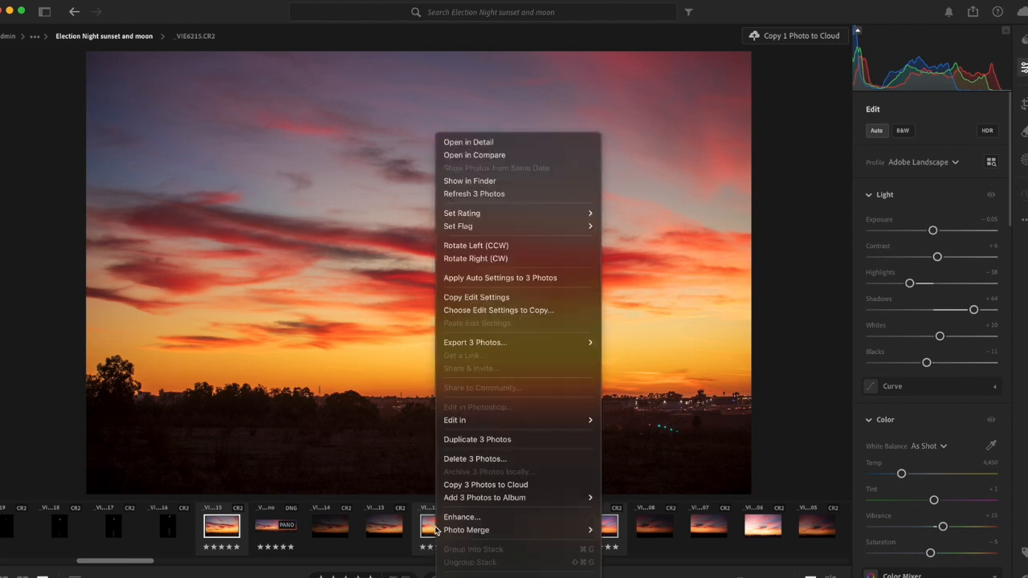
{"action": "mouse_move", "coordinate": [486, 532]}
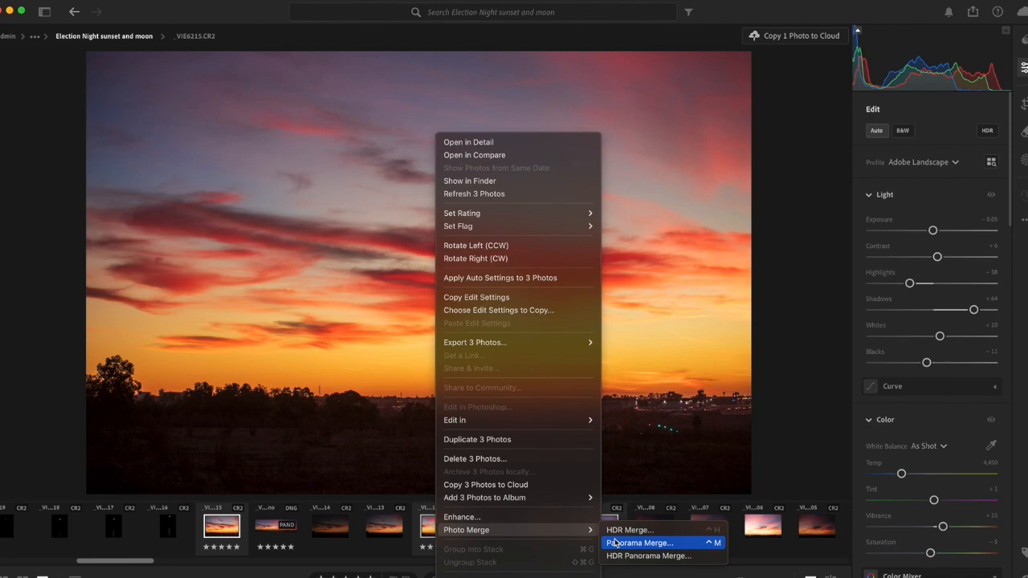
{"action": "left_click", "coordinate": [639, 543]}
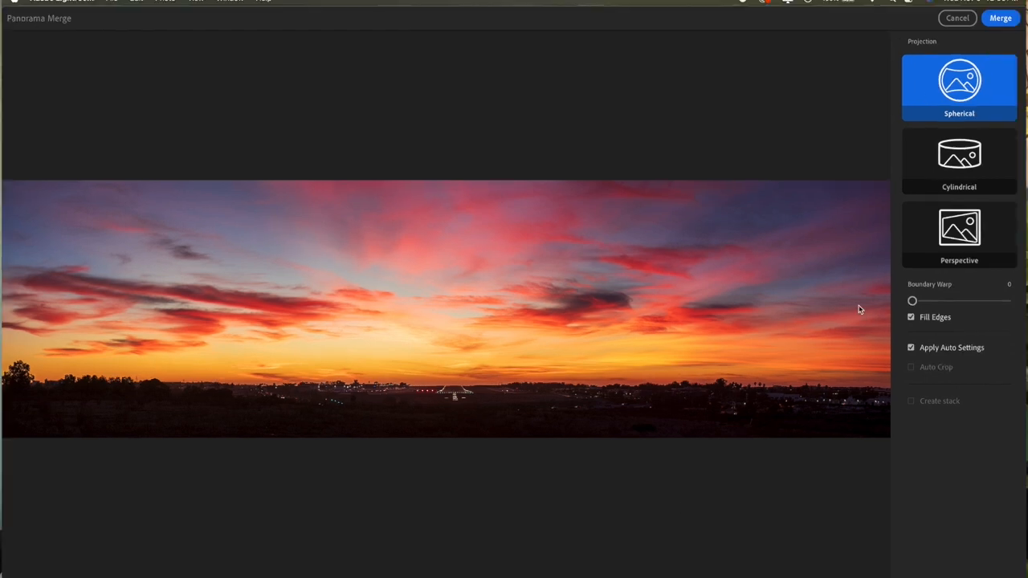
- Preview the panorama without Fill Edges, re-enable Fill Edges, and merge with Spherical projection and Apply Auto Settings
{"action": "left_click", "coordinate": [912, 318]}
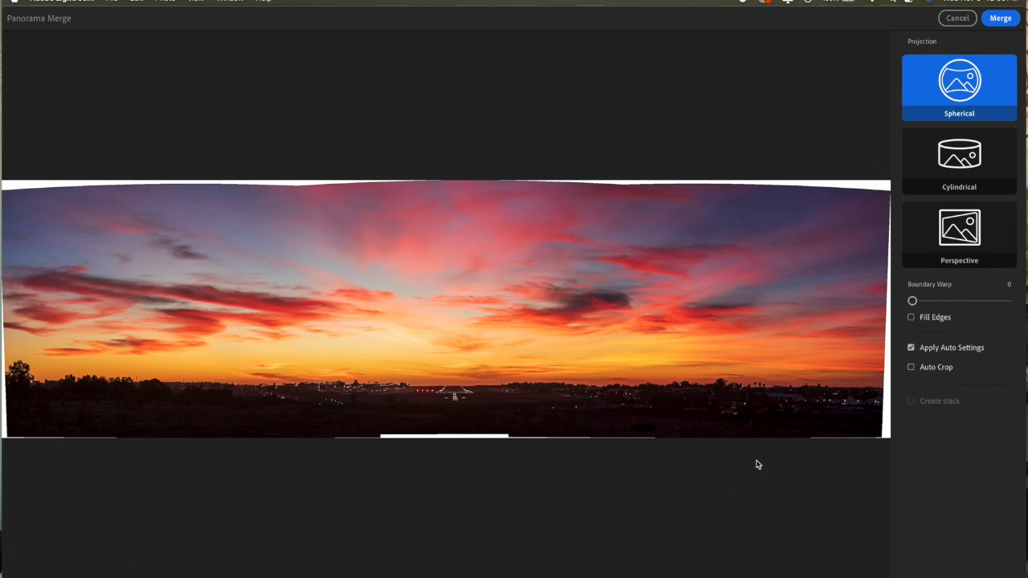
{"action": "left_click", "coordinate": [912, 319]}
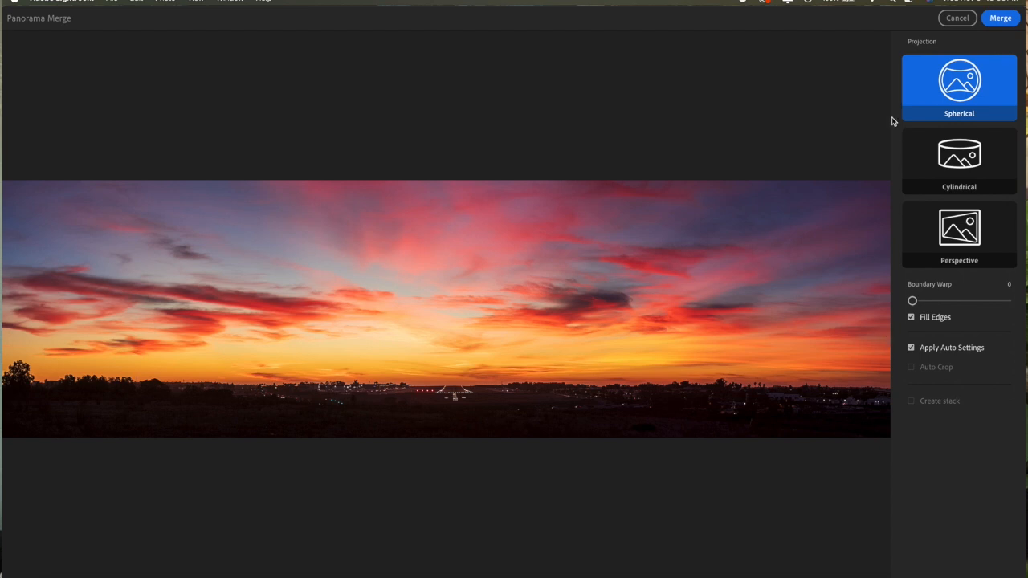
{"action": "left_click", "coordinate": [1000, 19]}
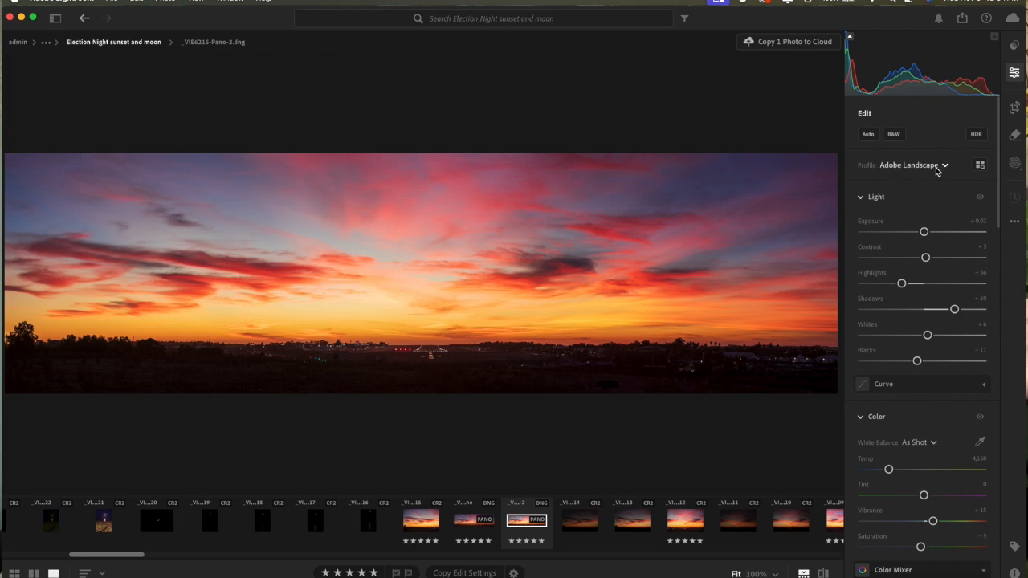
- Review the merged panorama's light and color adjustments and the white balance presets, keeping As Shot
{"action": "scroll", "coordinate": [922, 186], "scroll_direction": "down", "scroll_amount": 3}
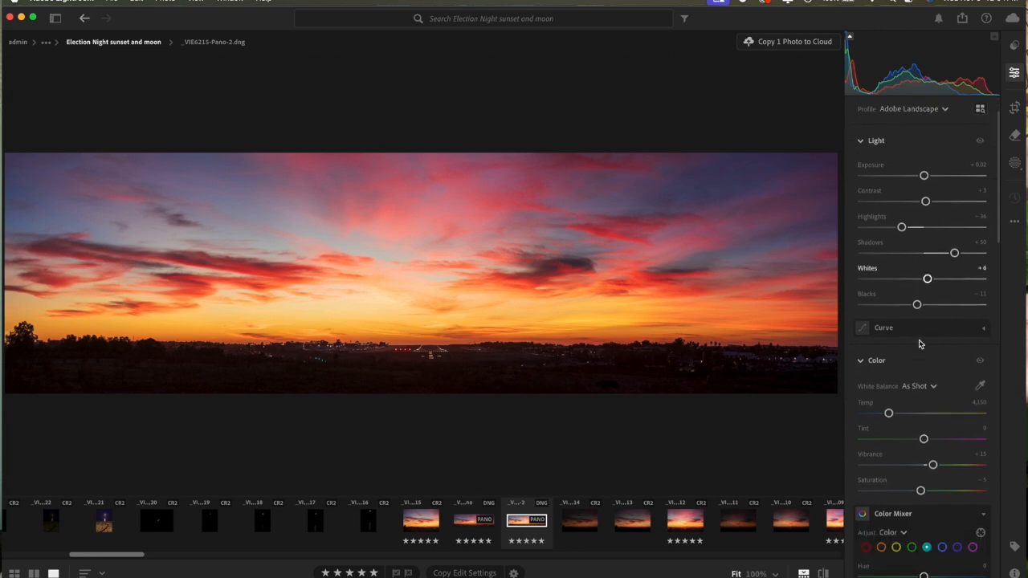
{"action": "scroll", "coordinate": [922, 378], "scroll_direction": "up", "scroll_amount": 3}
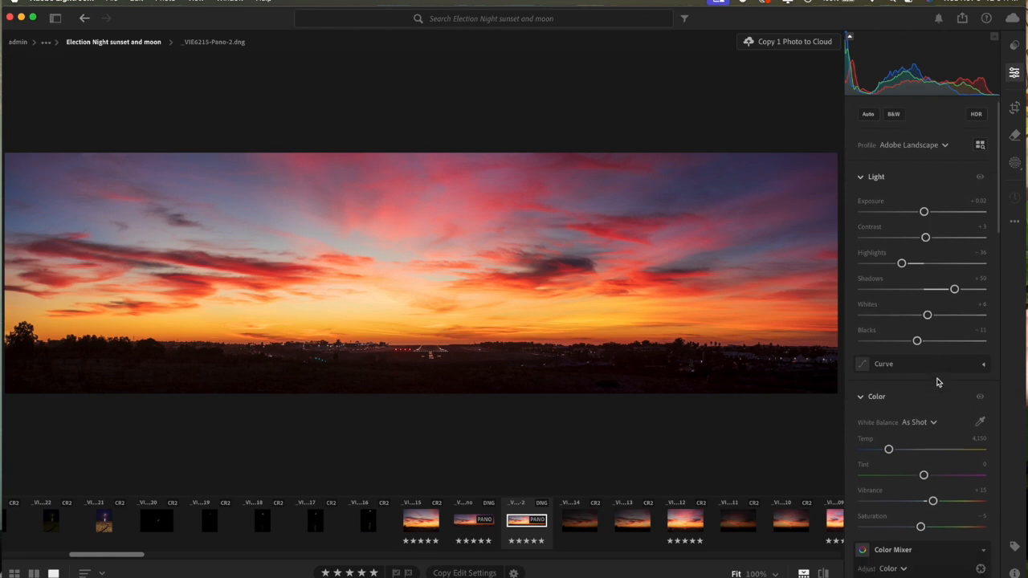
{"action": "scroll", "coordinate": [937, 384], "scroll_direction": "down", "scroll_amount": 5}
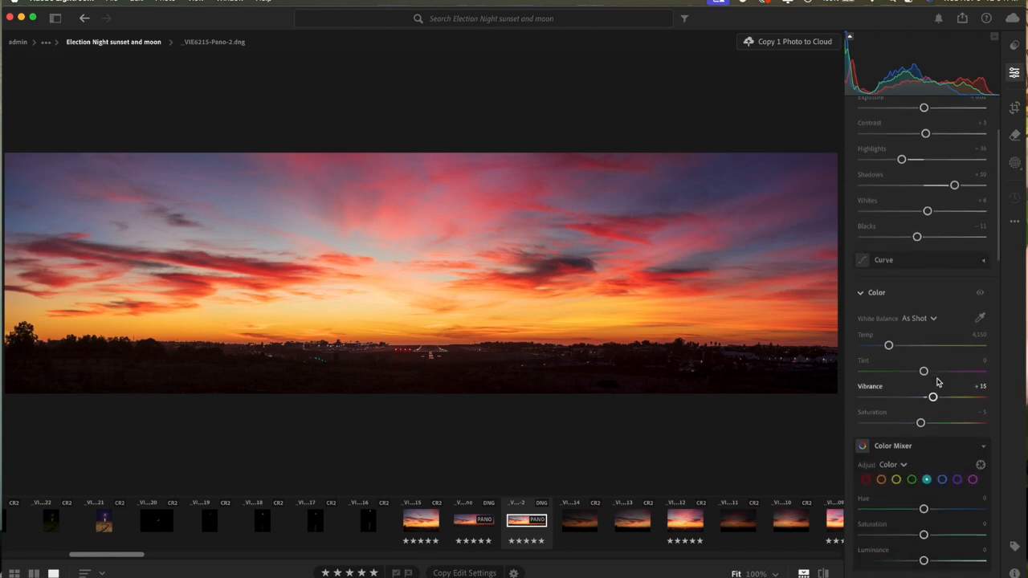
{"action": "left_click", "coordinate": [934, 320]}
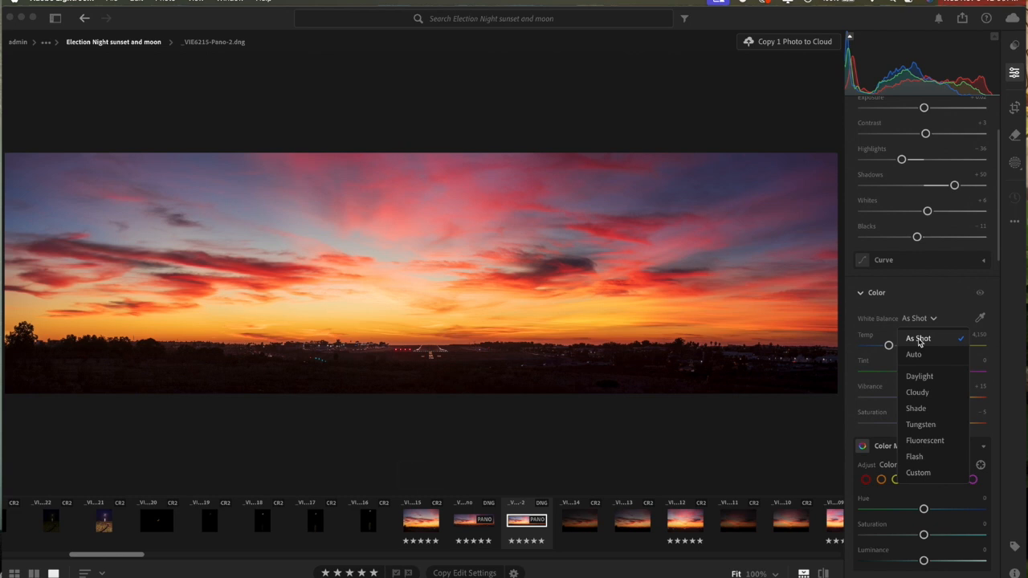
{"action": "left_click", "coordinate": [920, 341]}
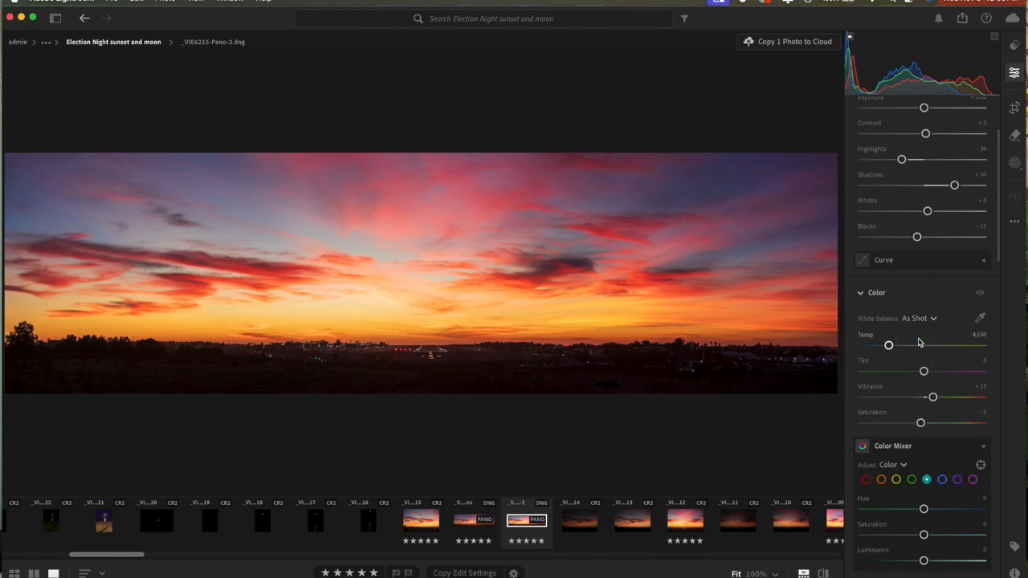
{"action": "scroll", "coordinate": [920, 343], "scroll_direction": "up", "scroll_amount": 2}
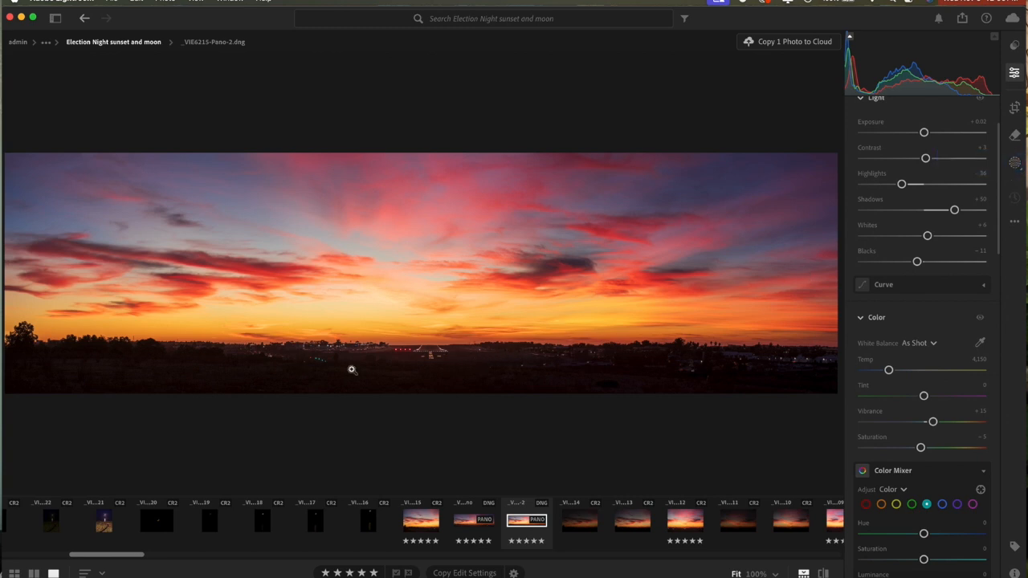
- Create a Sky mask on the panorama and set its Highlights to -36 and Contrast to +15
{"action": "left_click", "coordinate": [1016, 162]}
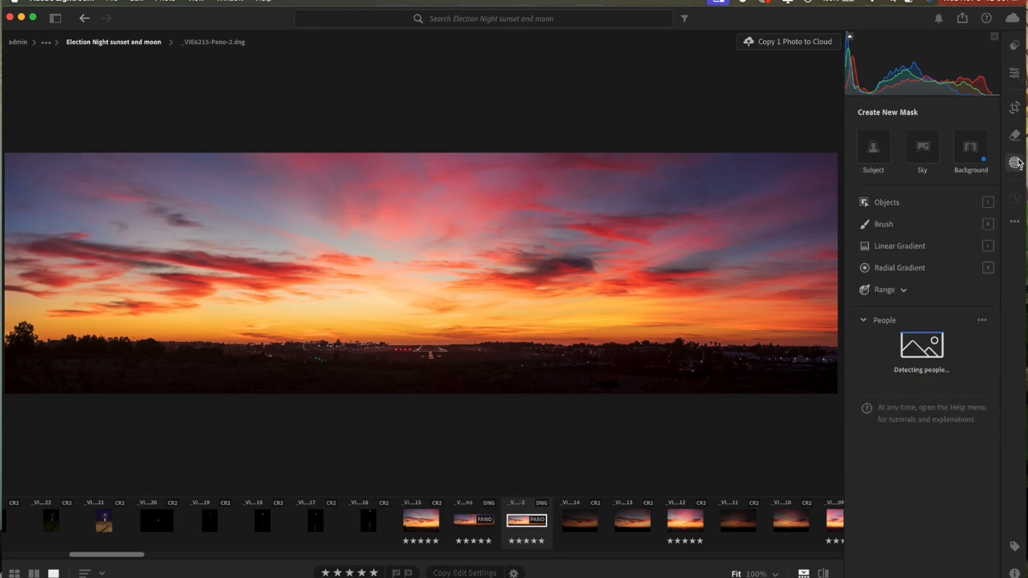
{"action": "left_click", "coordinate": [926, 148]}
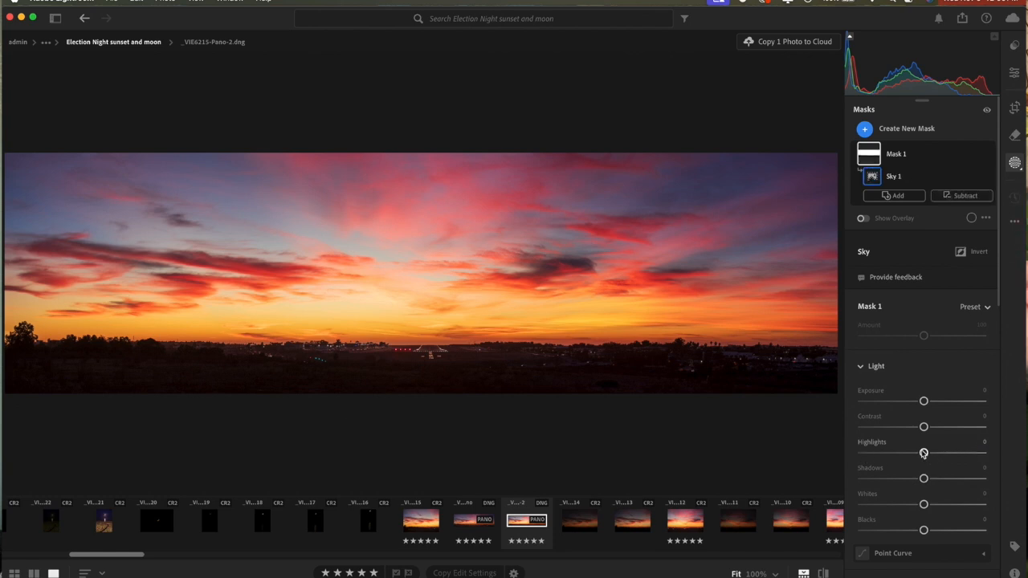
{"action": "mouse_move", "coordinate": [897, 161]}
{"action": "left_click_drag", "start_coordinate": [923, 453], "coordinate": [932, 428]}
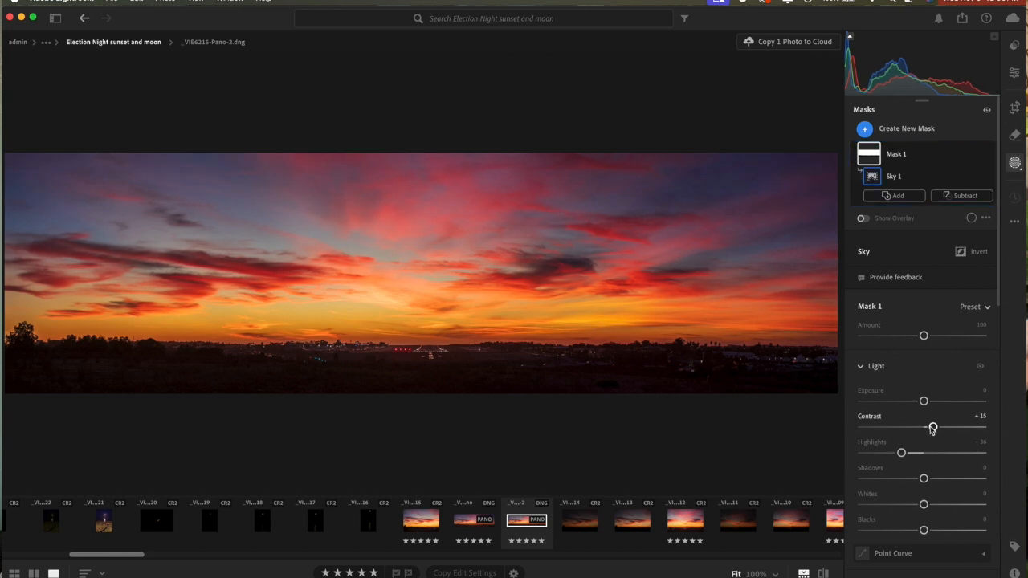
- Raise the sky mask's Clarity slightly
{"action": "scroll", "coordinate": [921, 473], "scroll_direction": "down", "scroll_amount": 5}
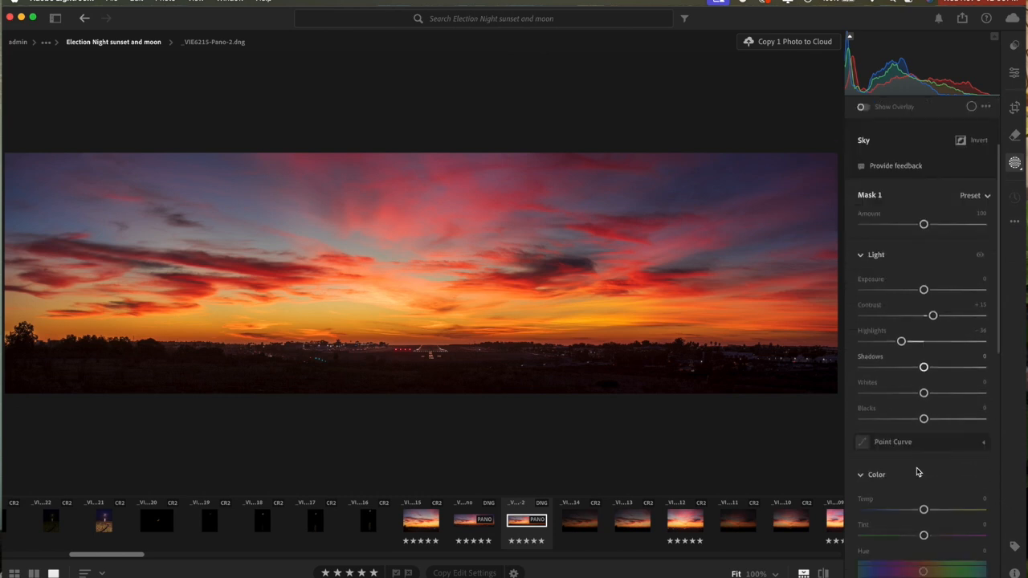
{"action": "scroll", "coordinate": [918, 473], "scroll_direction": "down", "scroll_amount": 10}
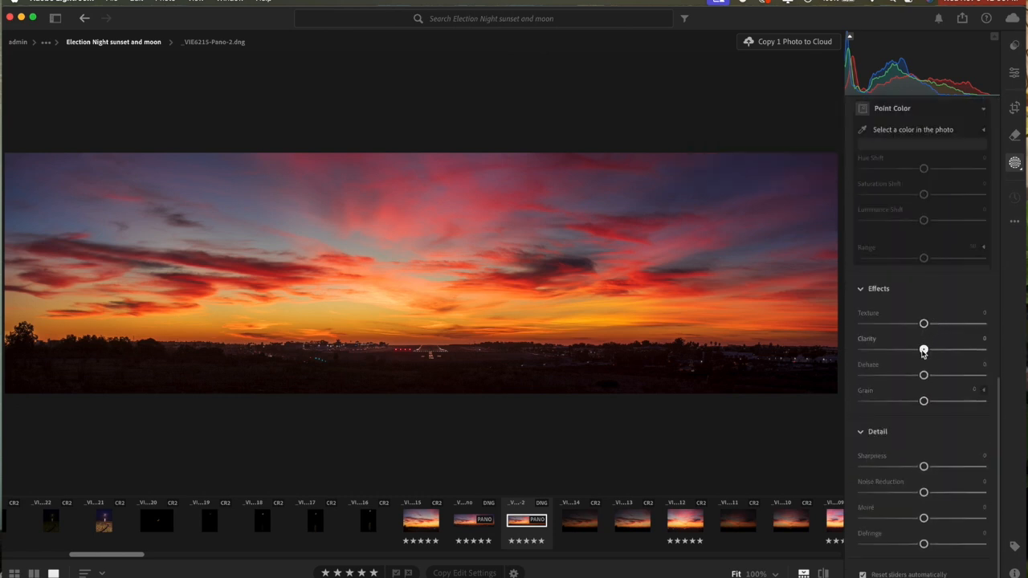
{"action": "left_click_drag", "start_coordinate": [924, 351], "coordinate": [937, 356]}
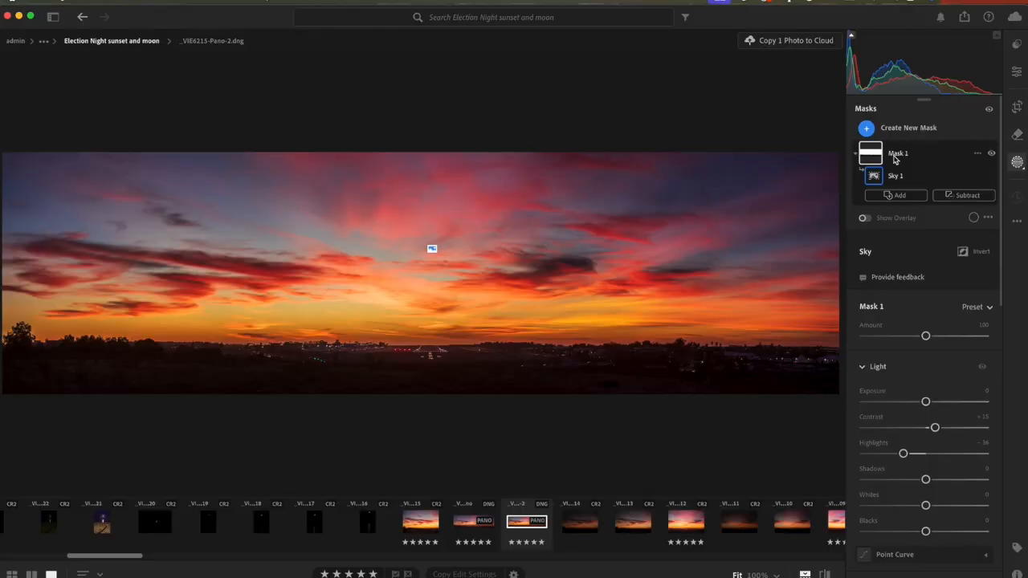
- Duplicate and invert the sky mask to target the foreground, and set the inverted mask's Shadows to +18
{"action": "left_click", "coordinate": [978, 154]}
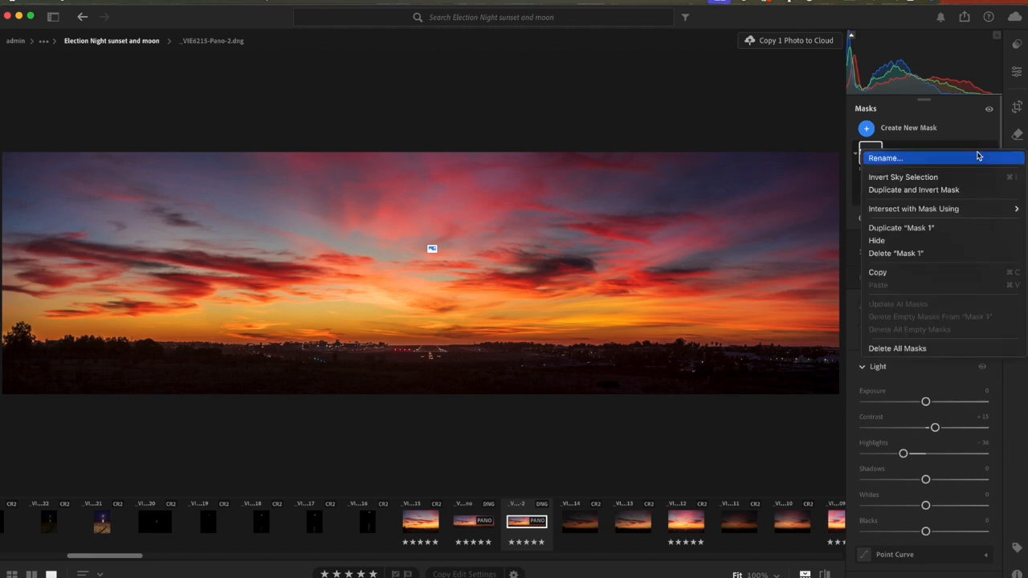
{"action": "left_click", "coordinate": [937, 191]}
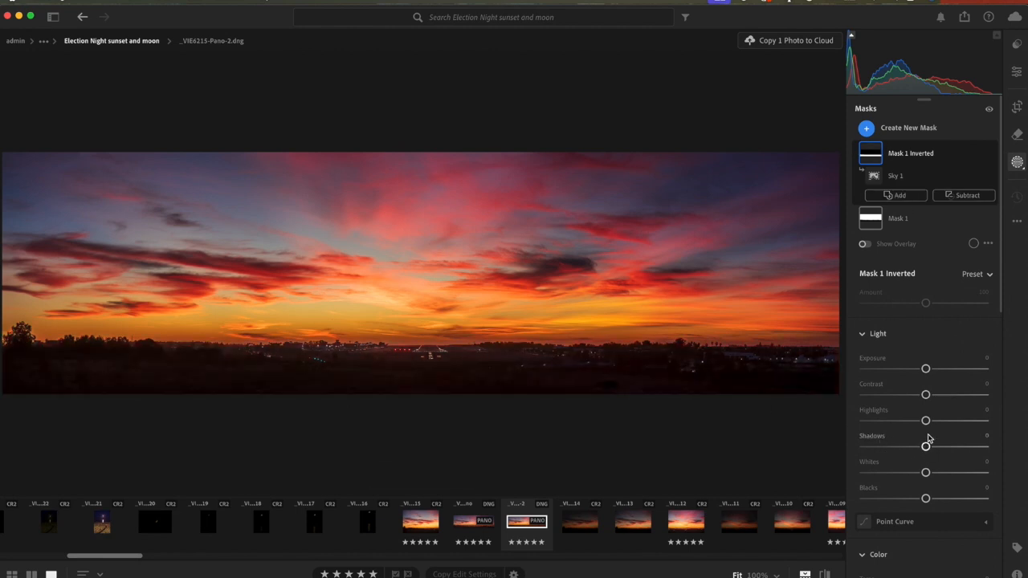
{"action": "left_click_drag", "start_coordinate": [927, 448], "coordinate": [938, 449]}
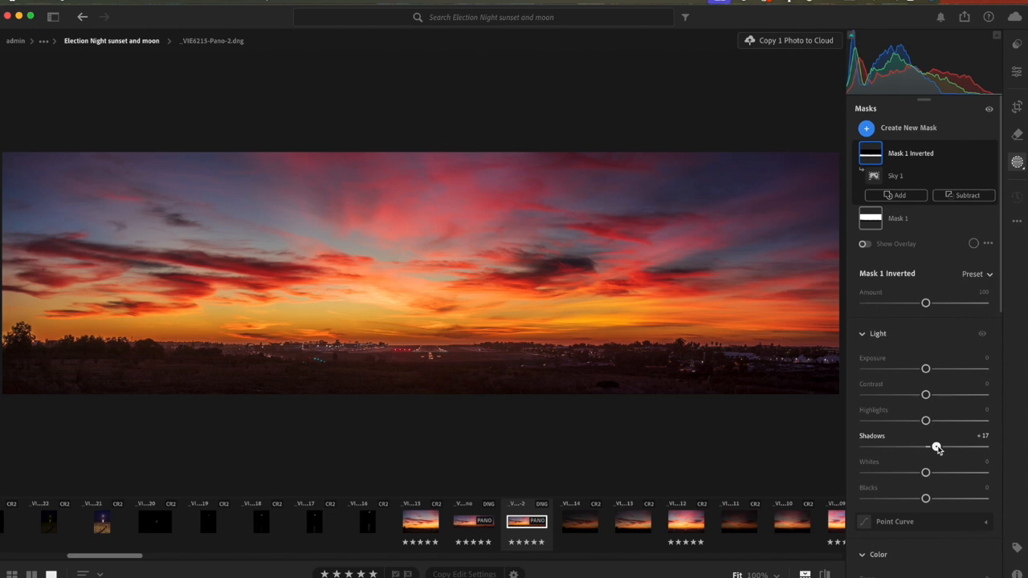
{"action": "left_click_drag", "start_coordinate": [938, 449], "coordinate": [938, 450]}
- Inspect the runway area up close and reduce the inverted mask's Shadows to +14
{"action": "left_click", "coordinate": [451, 359]}
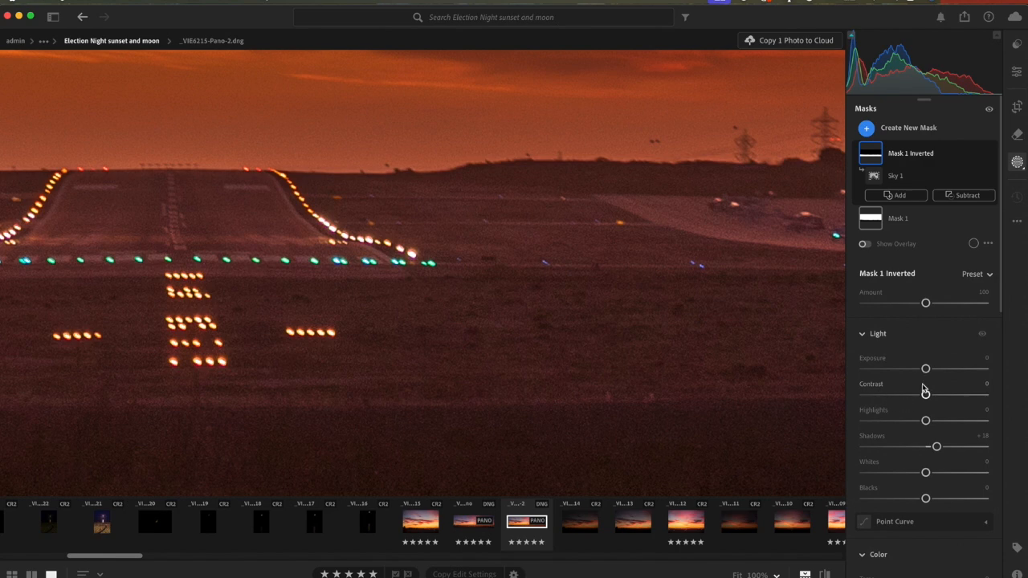
{"action": "mouse_move", "coordinate": [936, 445]}
{"action": "left_mouse_down"}
{"action": "mouse_move", "coordinate": [956, 448]}
{"action": "mouse_move", "coordinate": [935, 447]}
{"action": "left_mouse_up"}
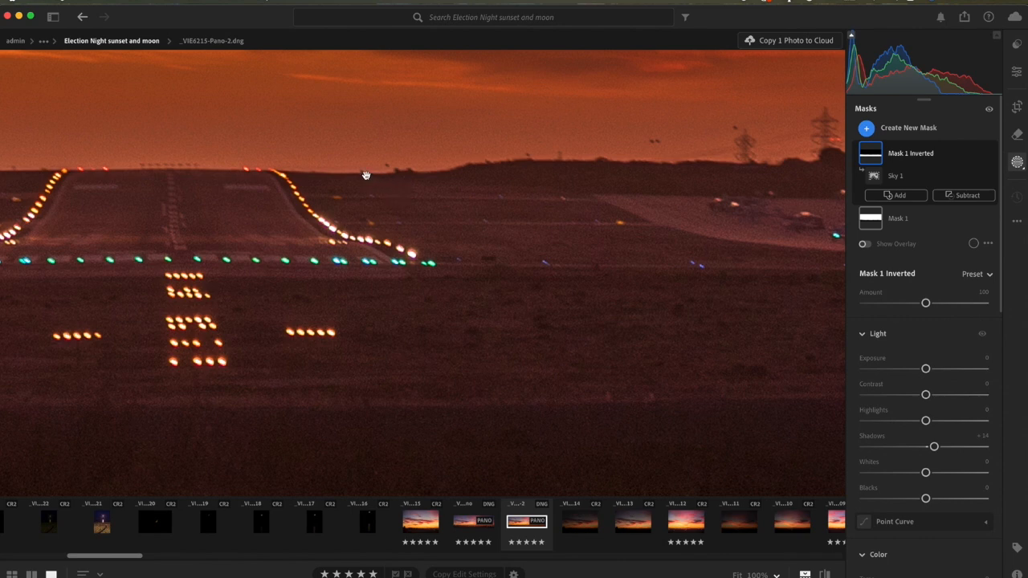
{"action": "left_click", "coordinate": [426, 186]}
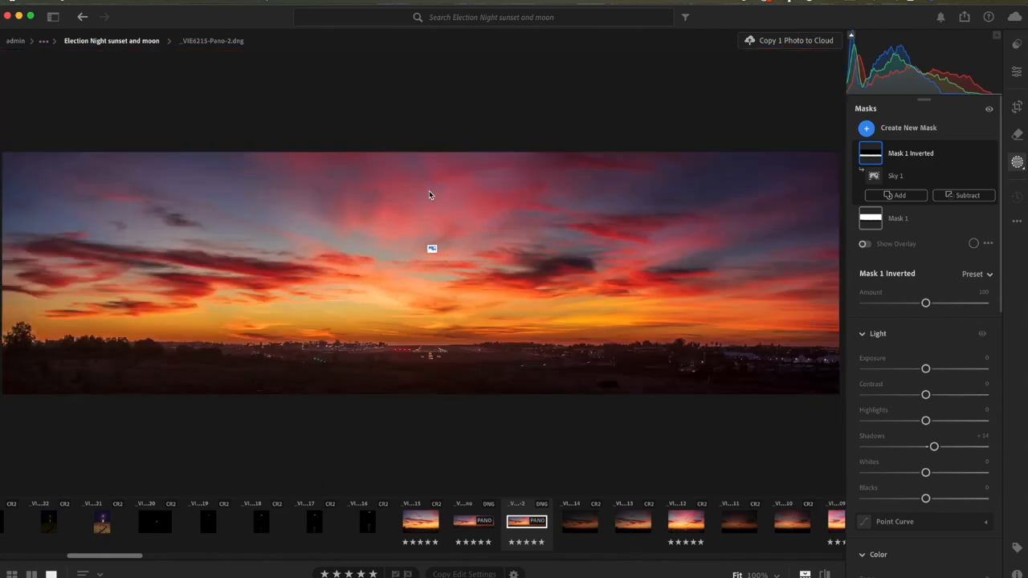